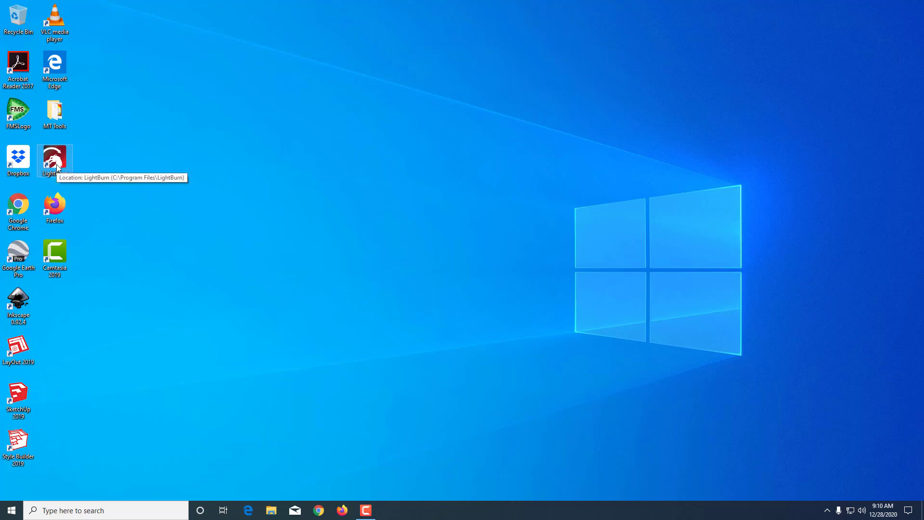
# Step: Open LightBurn and draw a rectangle about 21 mm wide and 26 mm high near the work area's origin
pyautogui.doubleClick(55, 158)
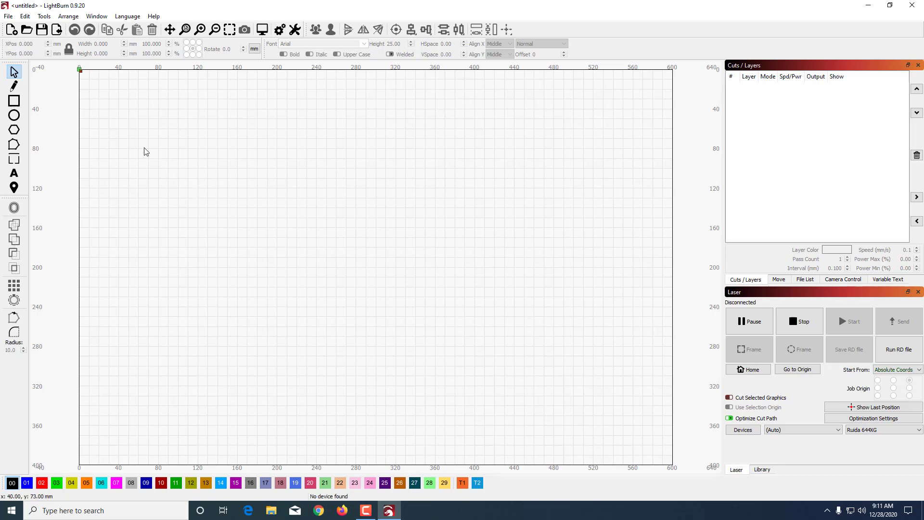
pyautogui.click(13, 100)
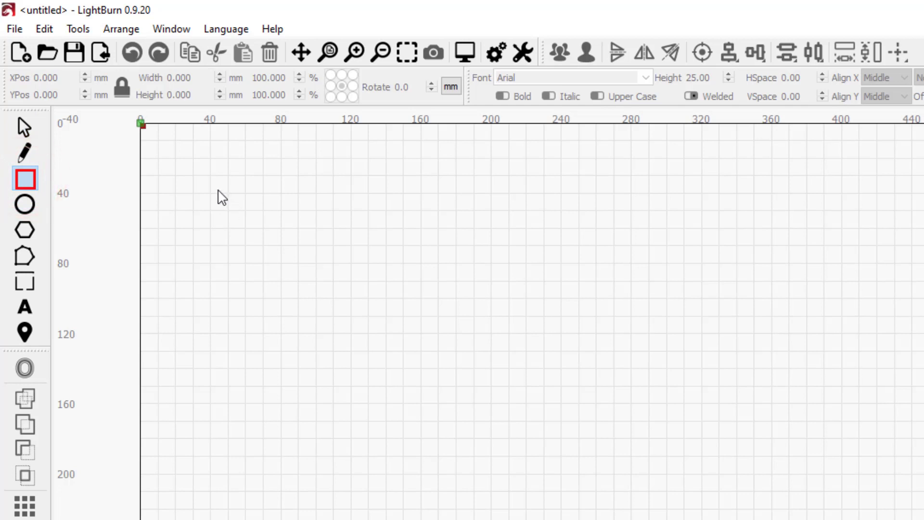
pyautogui.moveTo(210, 178); pyautogui.dragTo(248, 223)
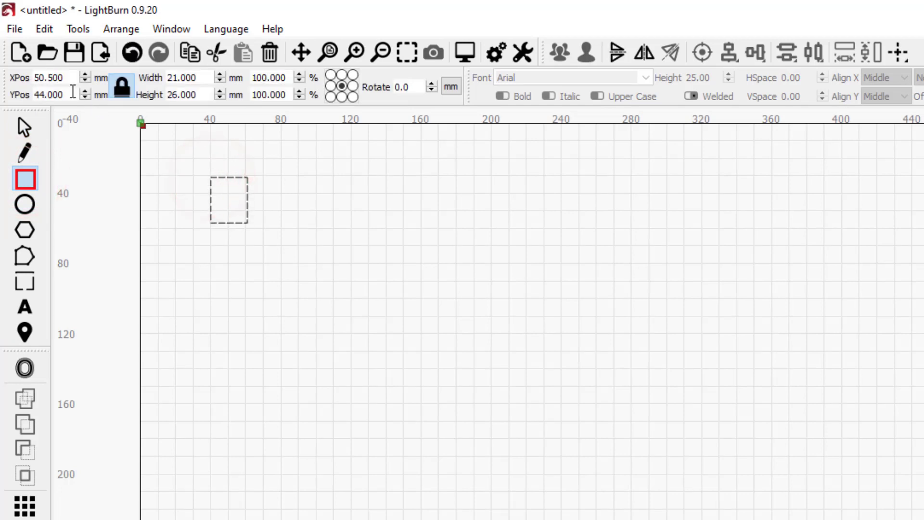
# Step: With proportions locked, set the rectangle's width to 20 mm and its height to 20 mm
pyautogui.click(201, 78)
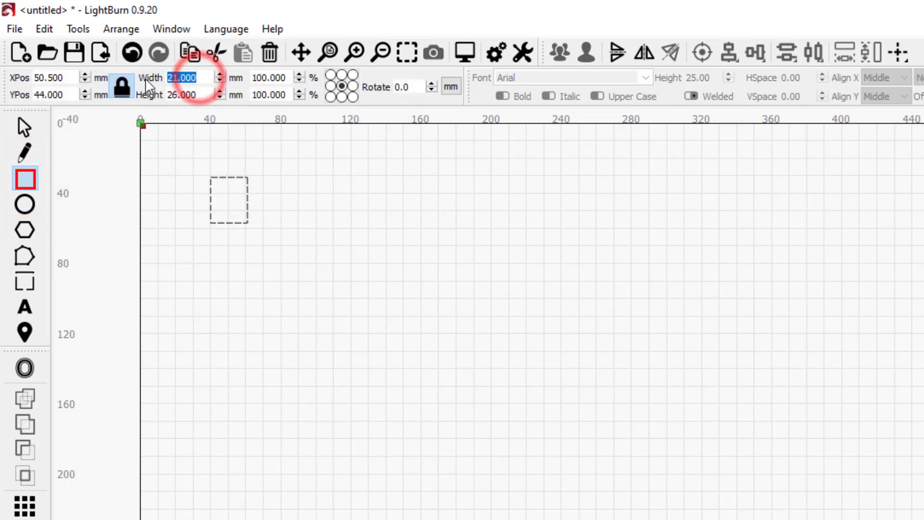
pyautogui.write('20')
pyautogui.click(202, 94)
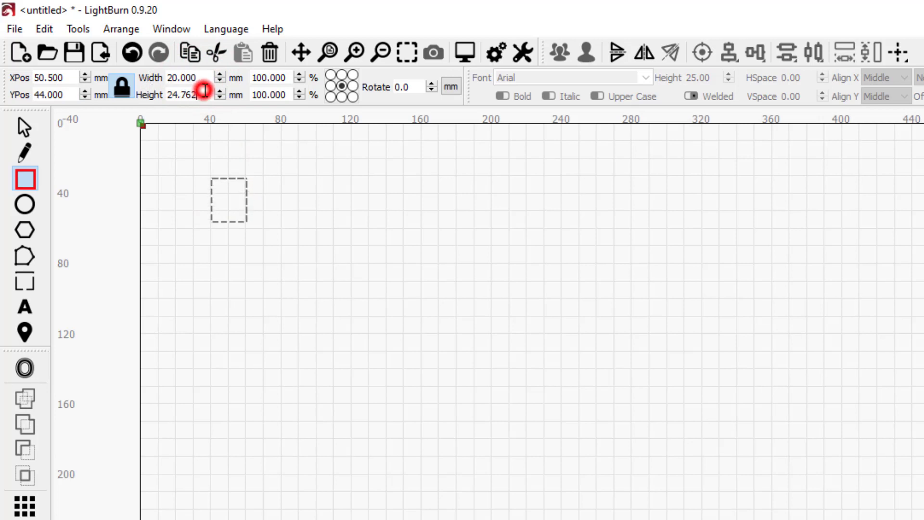
pyautogui.write('20')
pyautogui.press('Return')
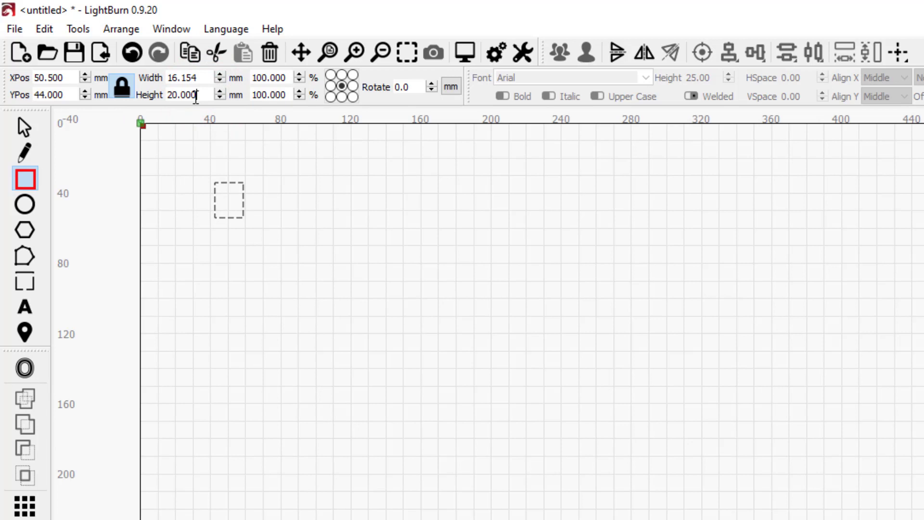
# Step: Unlock the rectangle's proportions and set its width to 20 mm to make it square
pyautogui.click(122, 86)
pyautogui.click(195, 77)
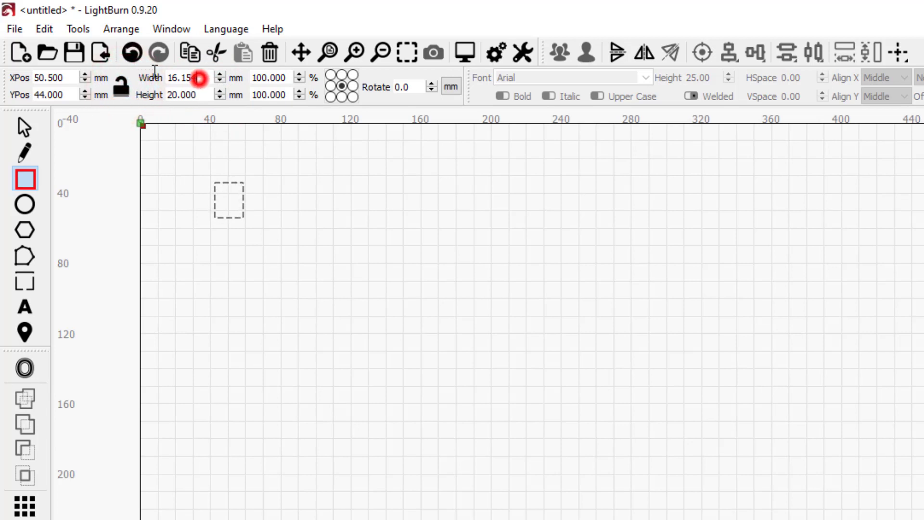
pyautogui.write('20')
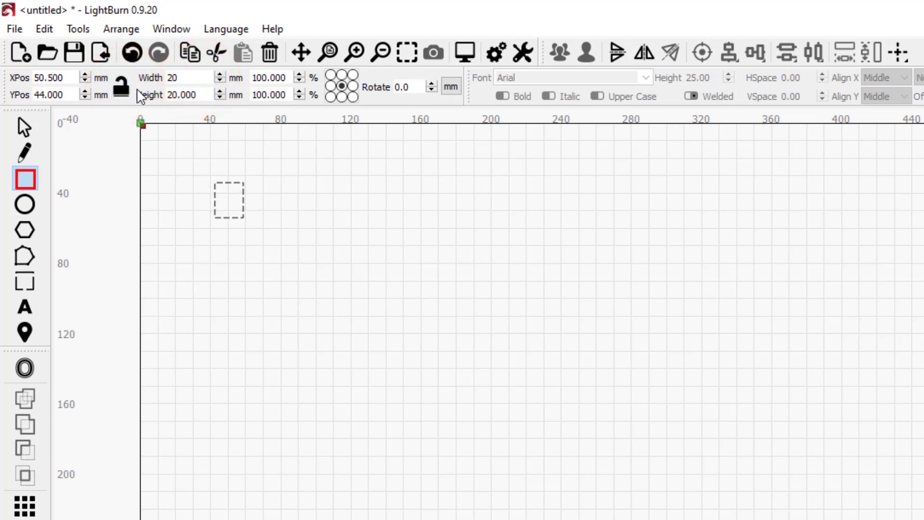
pyautogui.click(202, 125)
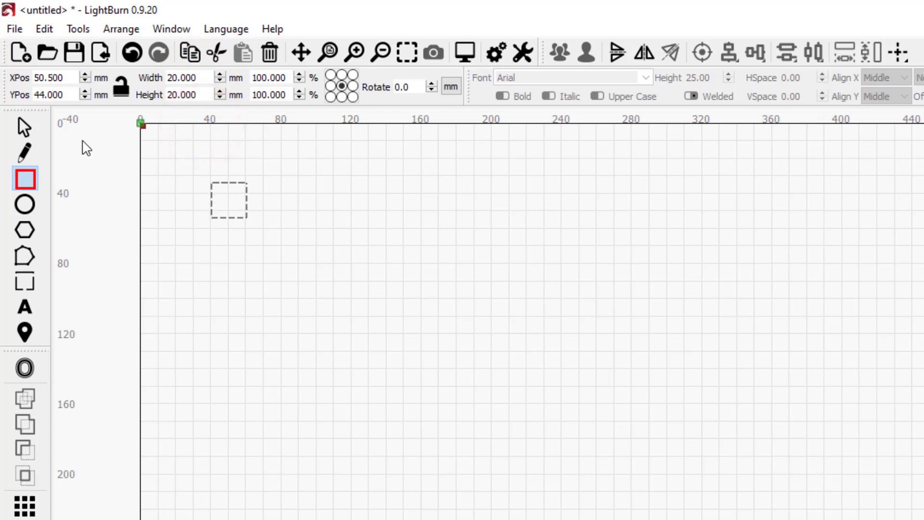
# Step: Move the square closer to the work area's left edge, to about X 29 mm, Y 78 mm
pyautogui.click(25, 126)
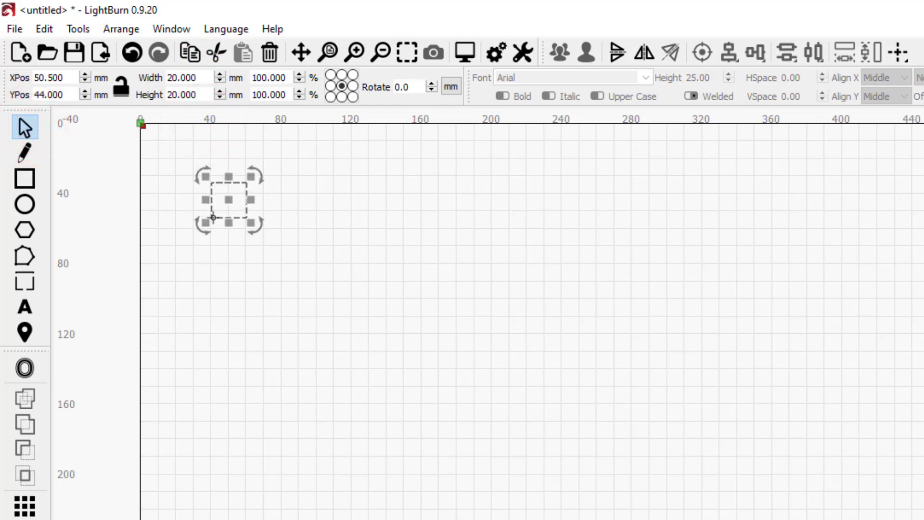
pyautogui.moveTo(217, 218); pyautogui.dragTo(164, 243)
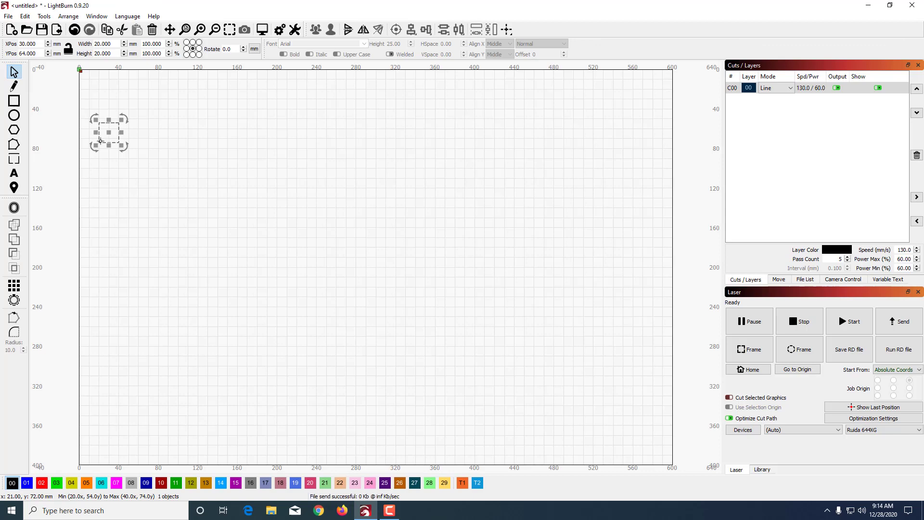
pyautogui.moveTo(101, 147); pyautogui.dragTo(100, 152)
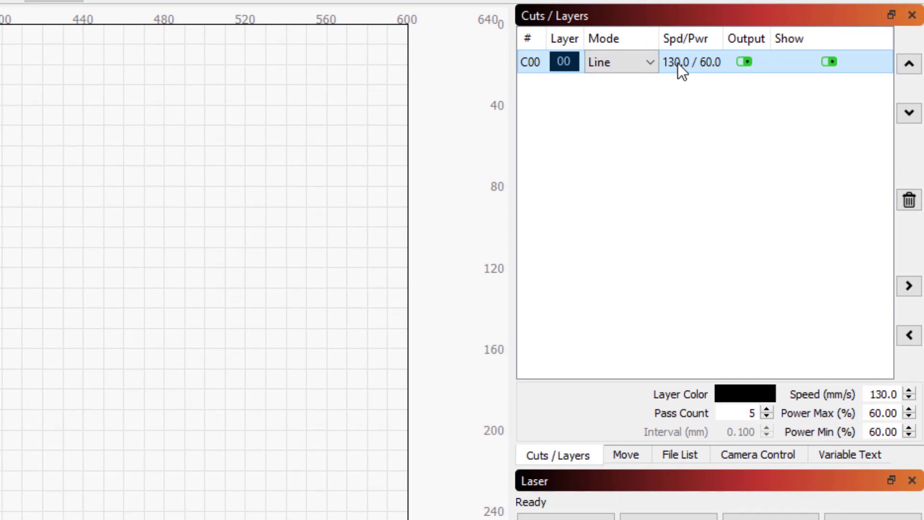
# Step: Set the cutting speed of line layer C00 to 70 mm/s
pyautogui.doubleClick(884, 395)
pyautogui.write('70')
pyautogui.press('Return')
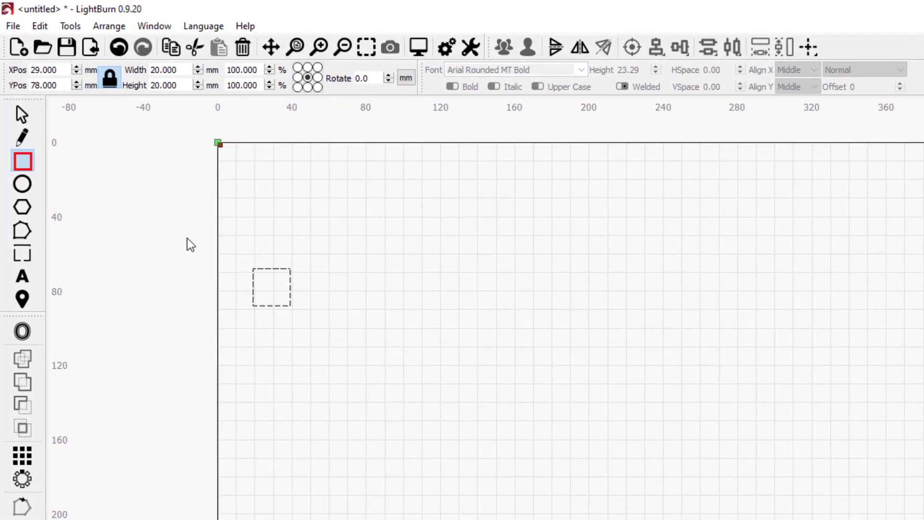
# Step: Draw a second rectangle beside the square and, with proportions unlocked, size it 70 mm wide by 25 mm high
pyautogui.moveTo(316, 250); pyautogui.dragTo(639, 358)
pyautogui.click(109, 78)
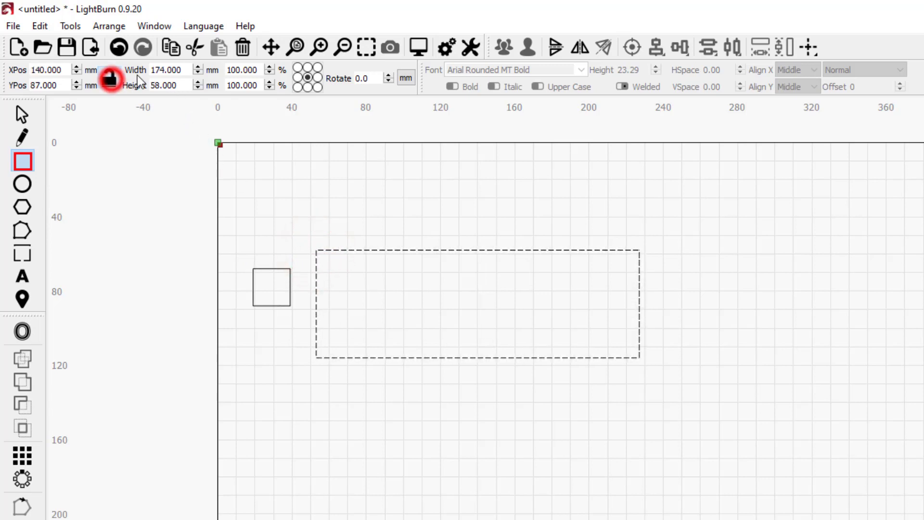
pyautogui.moveTo(182, 71); pyautogui.dragTo(154, 86)
pyautogui.write('70')
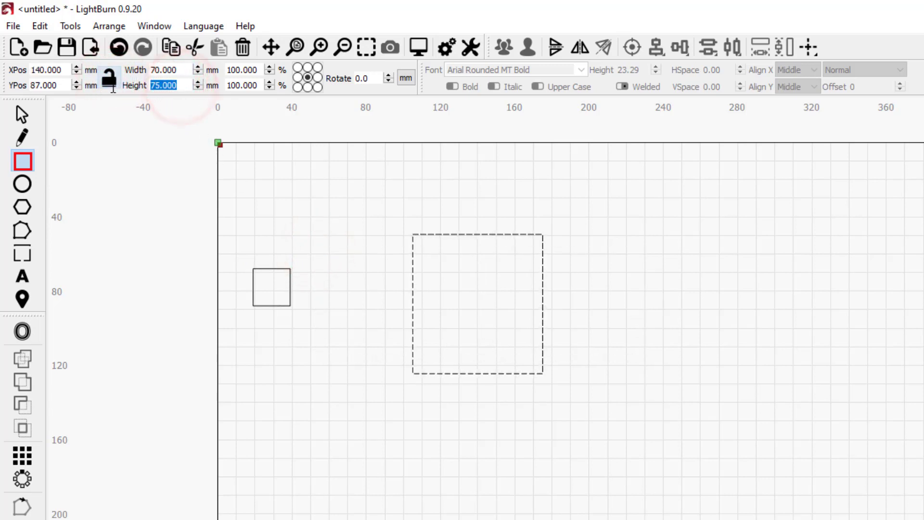
pyautogui.write('20')
pyautogui.press('BackSpace')
pyautogui.write('5')
pyautogui.press('Return')
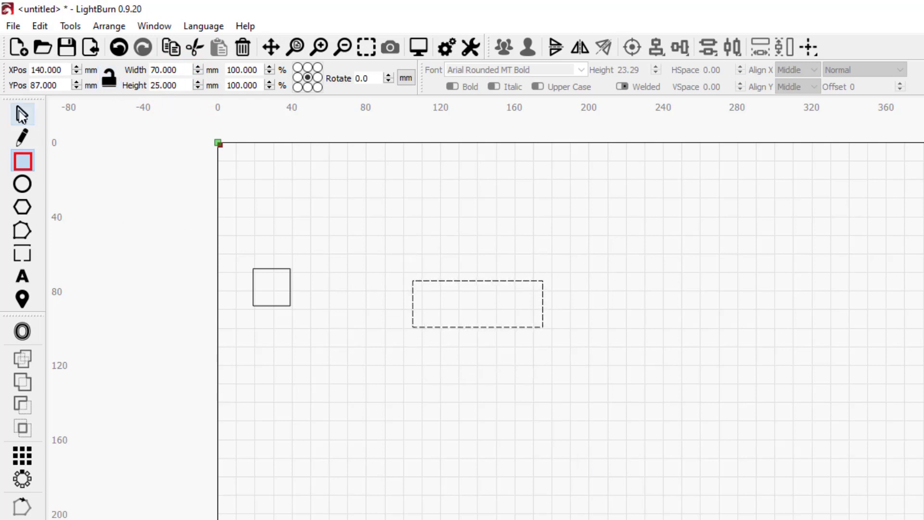
# Step: Move the new rectangle close beside the square, at about X 80.6 mm, Y 80.5 mm, and assign it to layer 00
pyautogui.click(20, 114)
pyautogui.moveTo(433, 282); pyautogui.dragTo(324, 270)
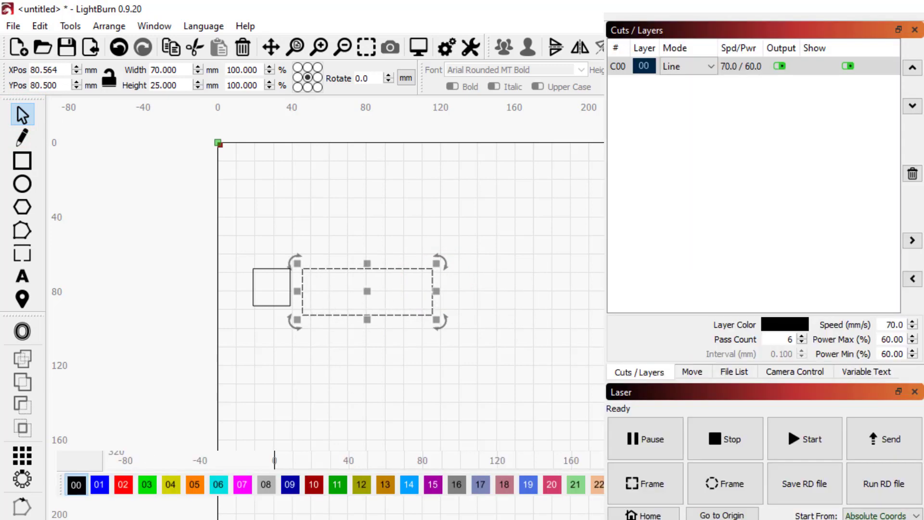
pyautogui.click(75, 481)
# Step: Add the text "HLModTech" at the larger rectangle
pyautogui.click(20, 277)
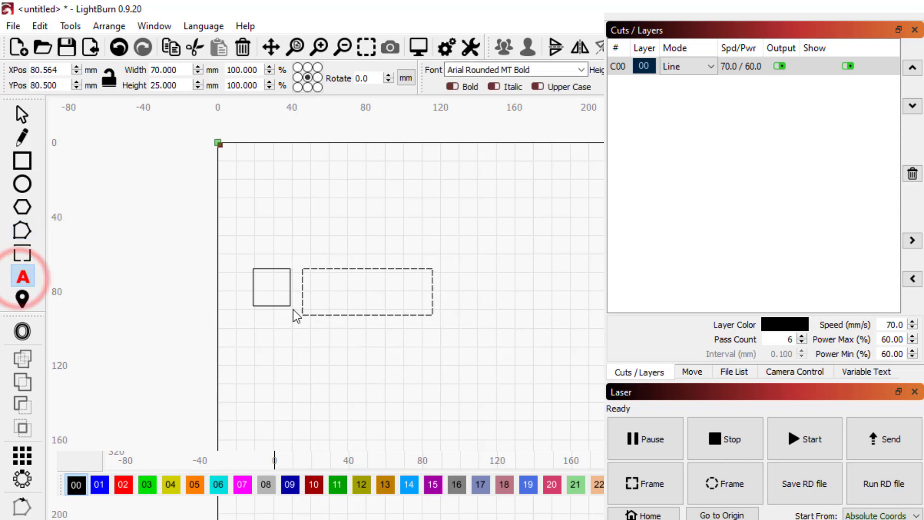
pyautogui.click(311, 300)
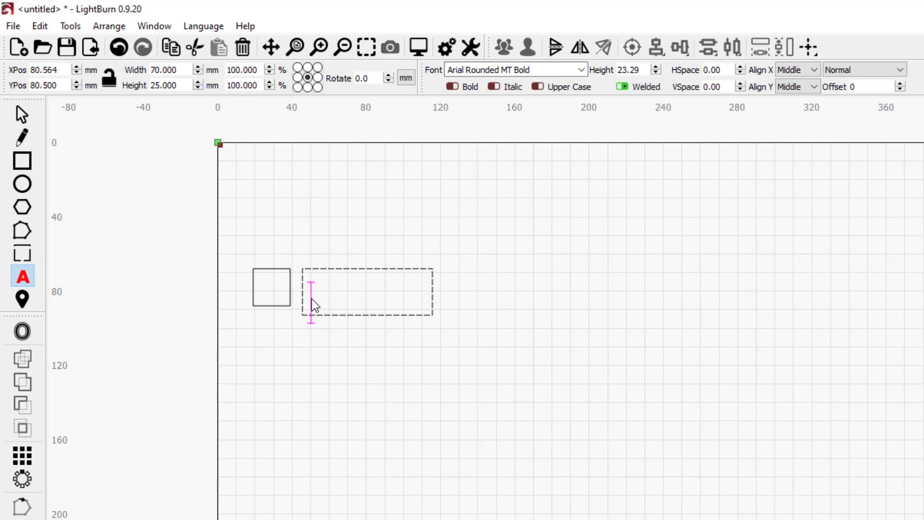
pyautogui.write('HL')
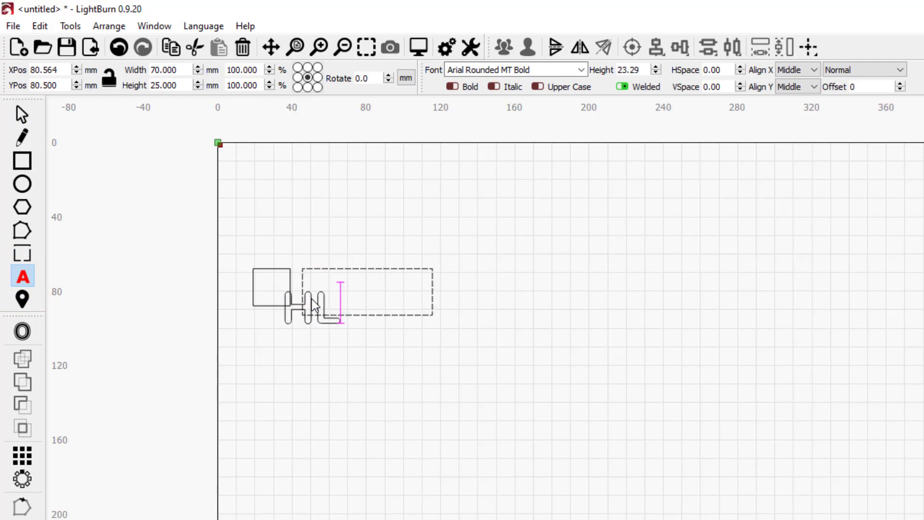
pyautogui.write('ModTech')
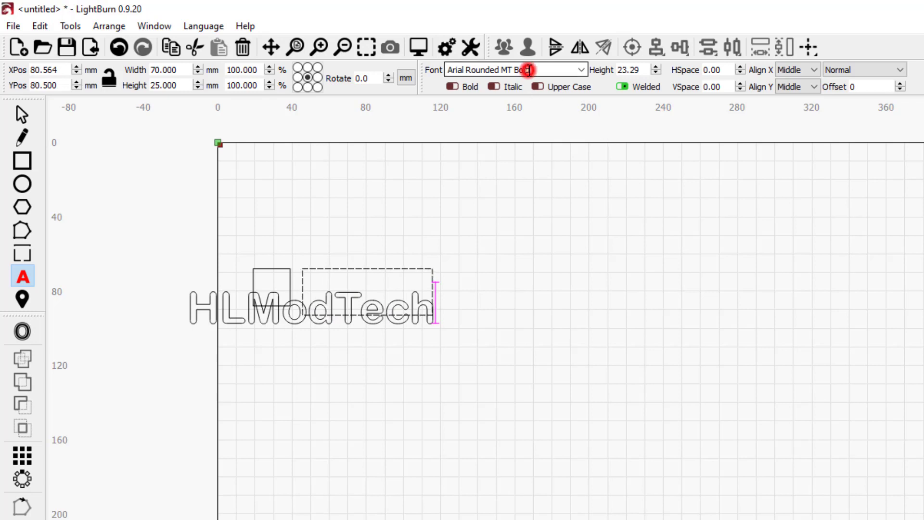
# Step: Change the font of the HLModTech text to Cooper Black
pyautogui.click(581, 70)
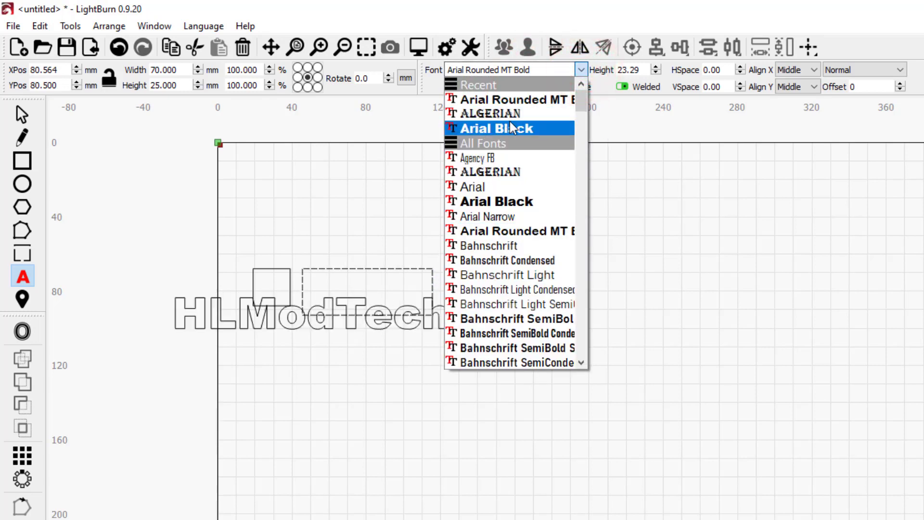
pyautogui.scroll(-6, 491, 215)
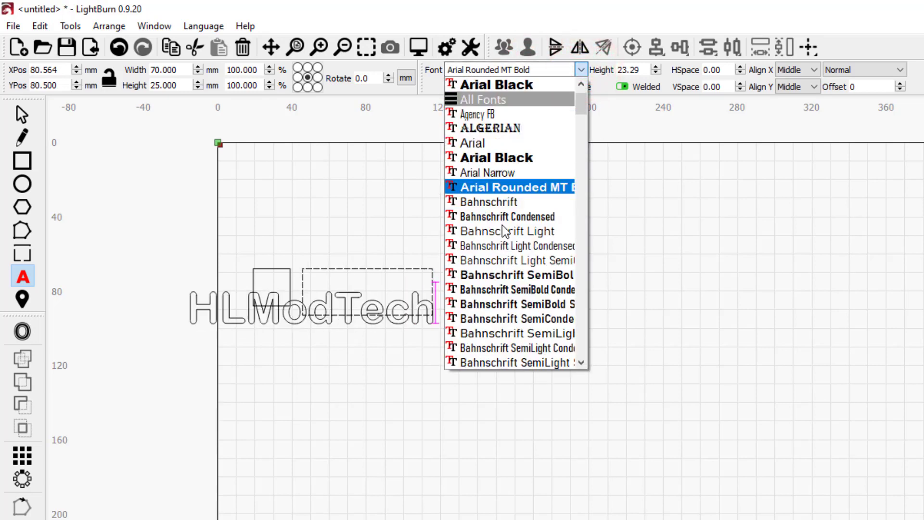
pyautogui.scroll(-3, 503, 250)
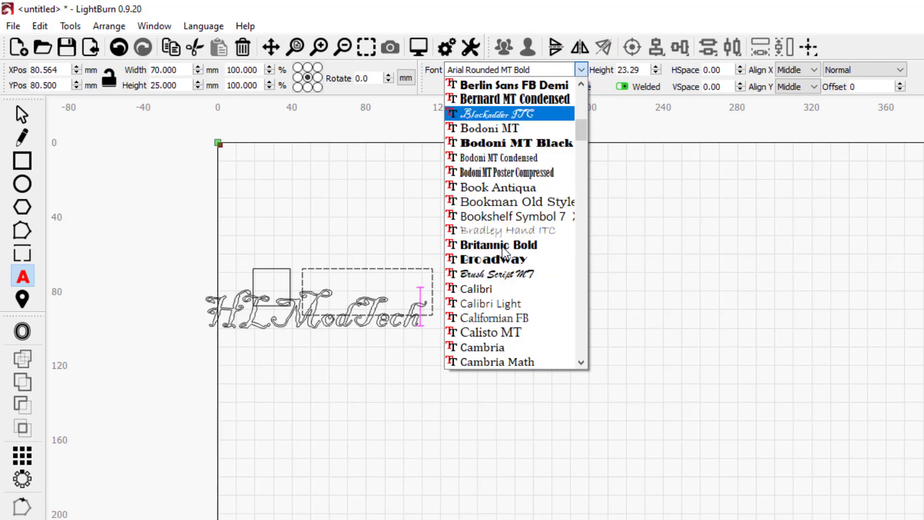
pyautogui.scroll(-2, 498, 280)
pyautogui.scroll(-6, 498, 279)
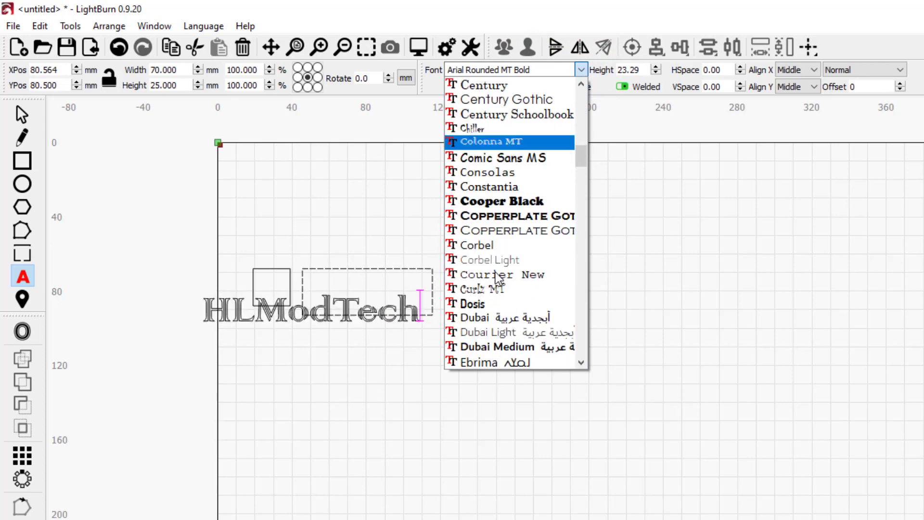
pyautogui.click(500, 202)
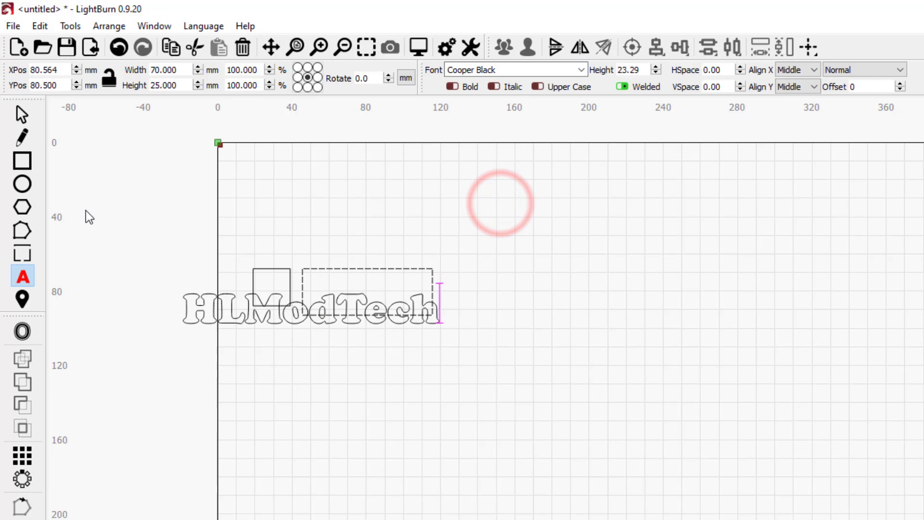
# Step: Move the HLModTech text onto the larger rectangle, centred at about X 91 mm, Y 83.7 mm
pyautogui.click(21, 114)
pyautogui.moveTo(178, 307); pyautogui.dragTo(289, 307)
pyautogui.scroll(5, 335, 303)
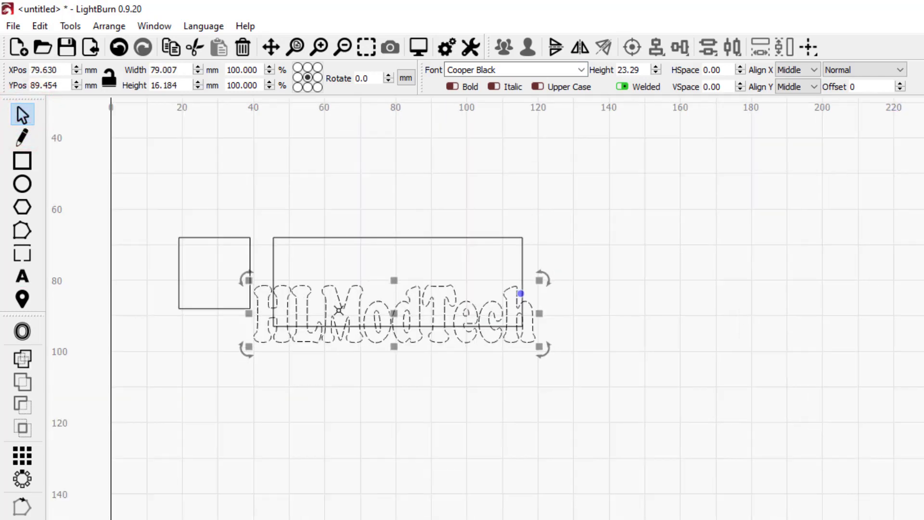
pyautogui.moveTo(252, 278); pyautogui.dragTo(324, 237)
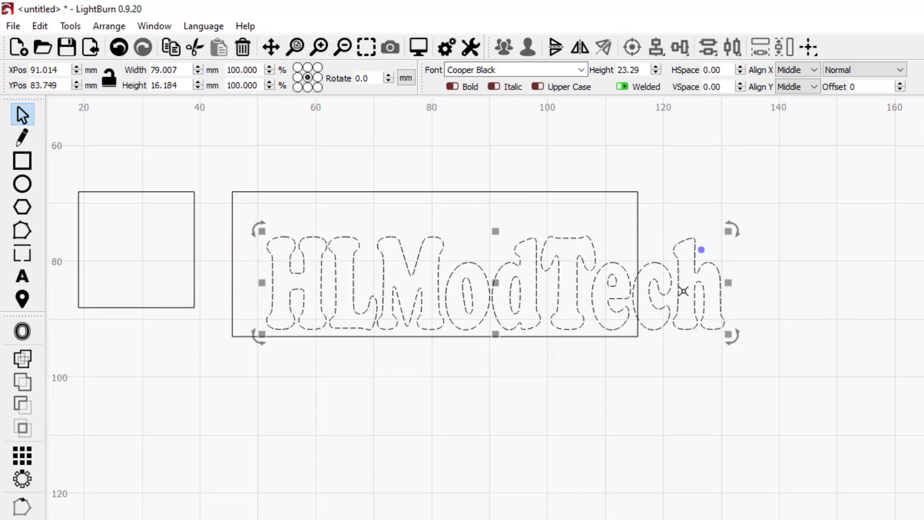
# Step: Resize the text to about 61 mm wide and 19.6 mm high and centre it roughly inside the larger rectangle
pyautogui.moveTo(724, 288); pyautogui.dragTo(630, 286)
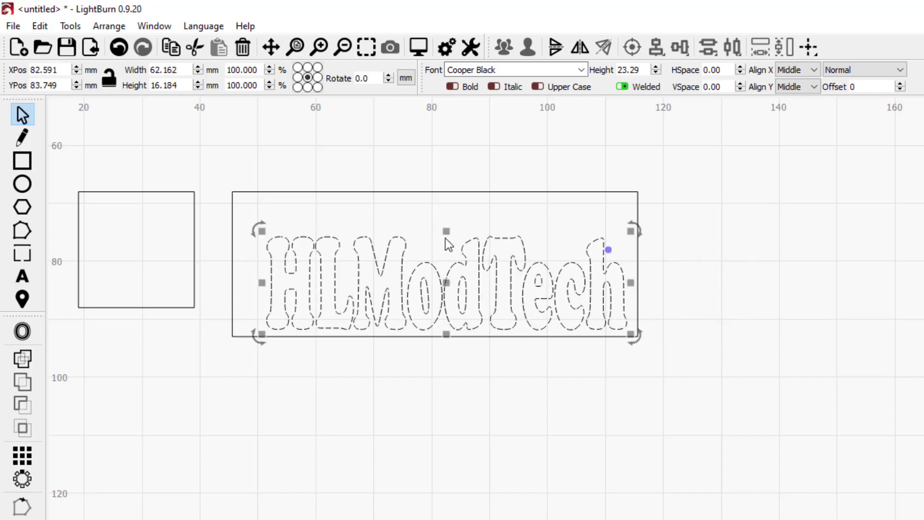
pyautogui.moveTo(447, 231); pyautogui.dragTo(447, 212)
pyautogui.moveTo(417, 274)
pyautogui.mouseDown()
pyautogui.moveTo(412, 264)
pyautogui.moveTo(421, 263)
pyautogui.mouseUp()
pyautogui.moveTo(273, 259); pyautogui.dragTo(329, 274)
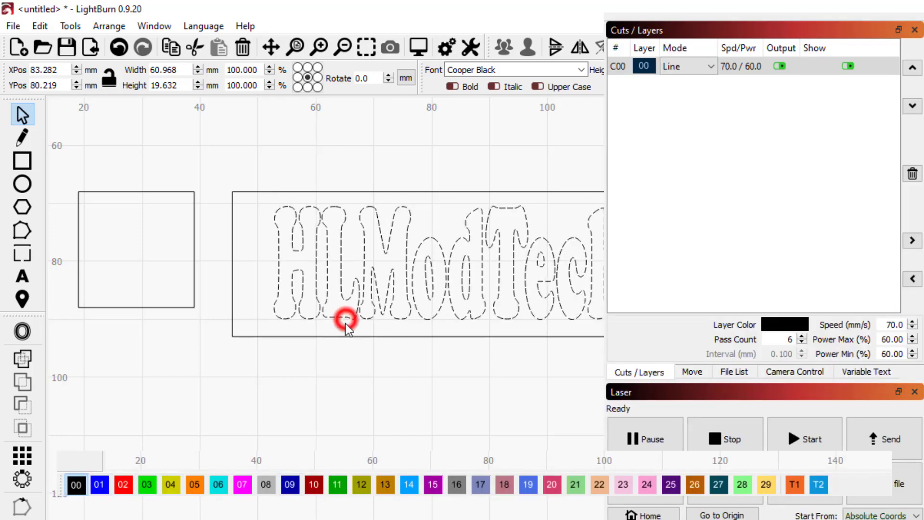
pyautogui.moveTo(345, 323); pyautogui.dragTo(348, 325)
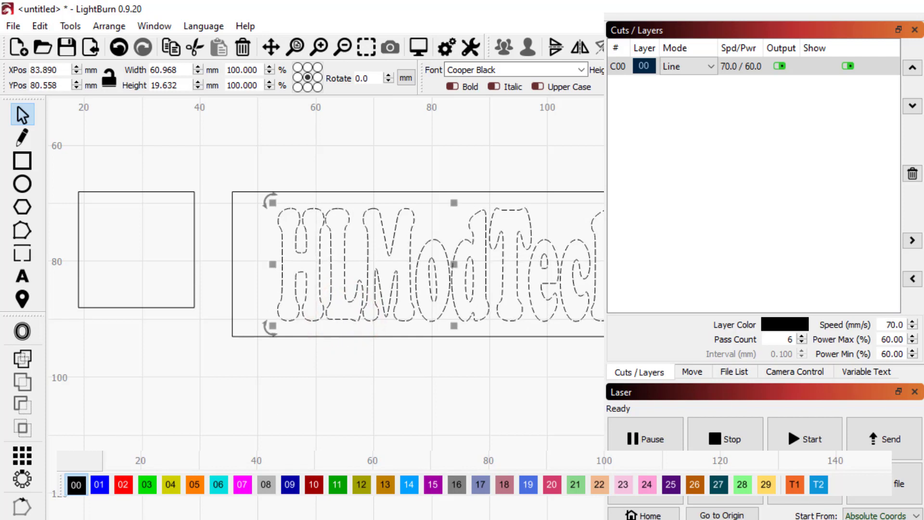
# Step: Assign the text to blue layer 01 and set that layer's speed to 250 mm/s
pyautogui.click(99, 485)
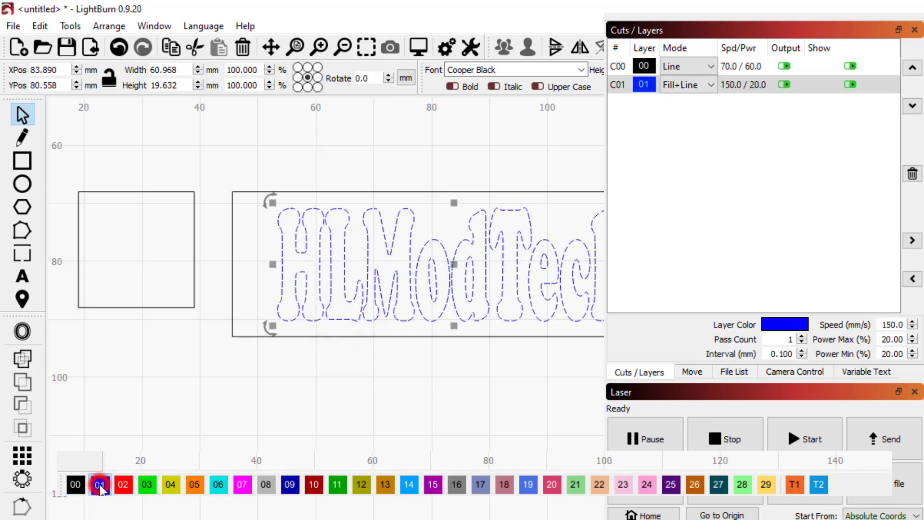
pyautogui.click(888, 325)
pyautogui.press('BackSpace')
pyautogui.write('2')
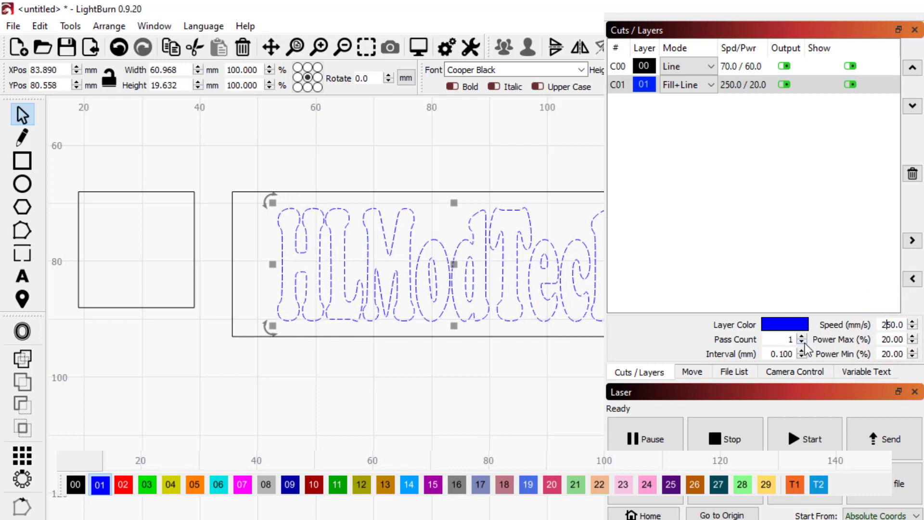
pyautogui.click(665, 90)
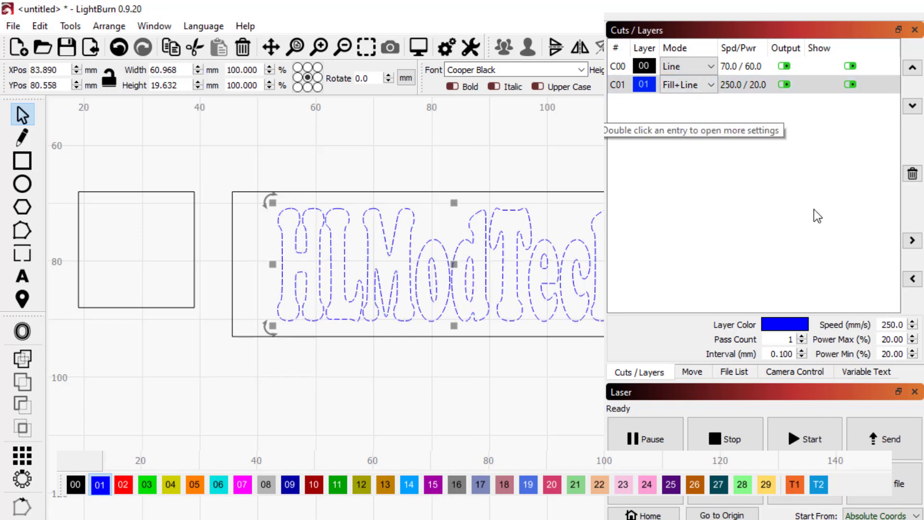
# Step: Set both the maximum and minimum power of blue layer 01 to 10%
pyautogui.click(888, 340)
pyautogui.press('BackSpace')
pyautogui.write('1')
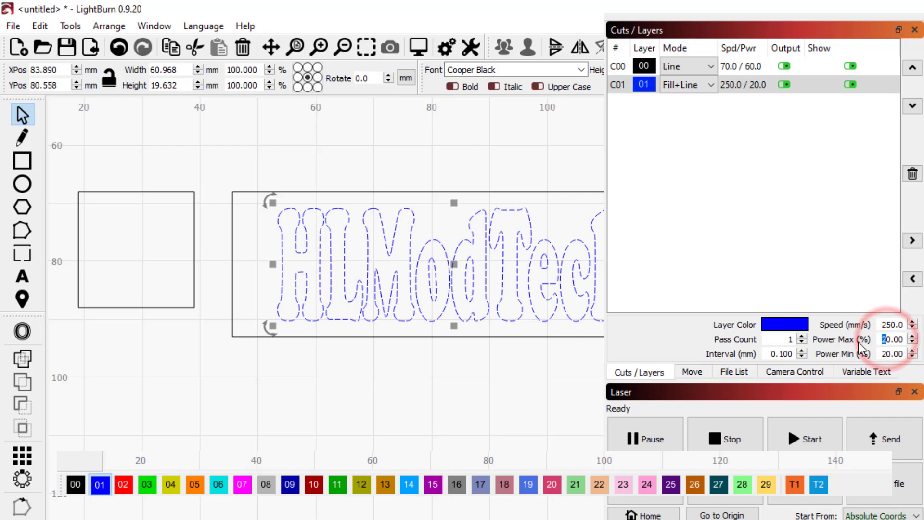
pyautogui.click(890, 354)
pyautogui.press('BackSpace')
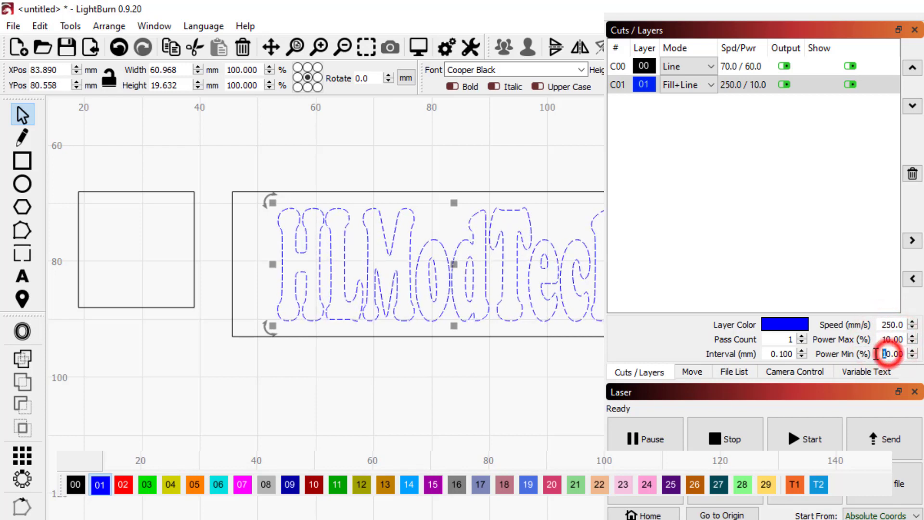
pyautogui.write('1')
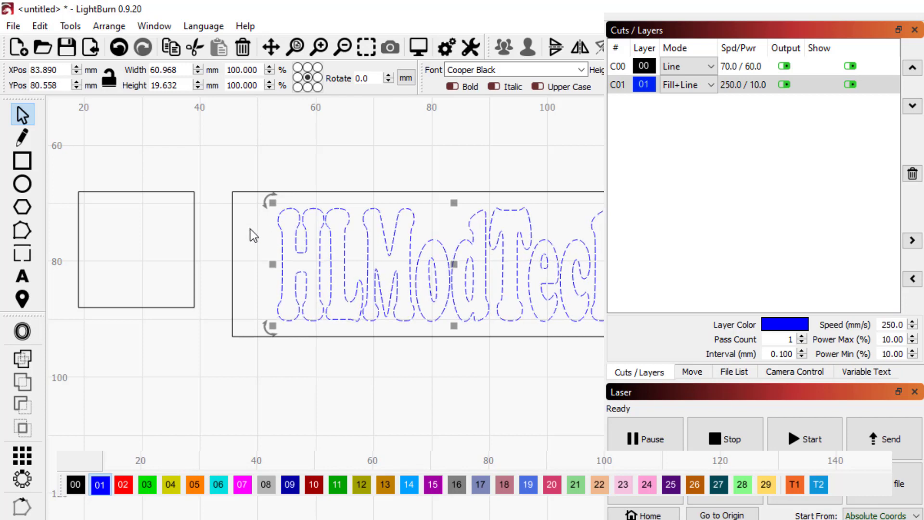
# Step: Draw a circle just above the larger rectangle's upper-left corner and set its diameter to 5 mm with proportions locked
pyautogui.click(23, 183)
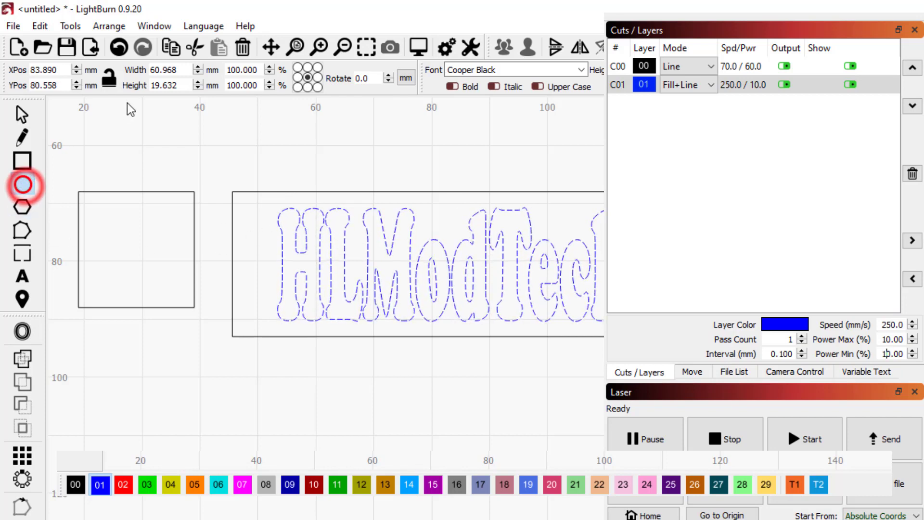
pyautogui.click(107, 78)
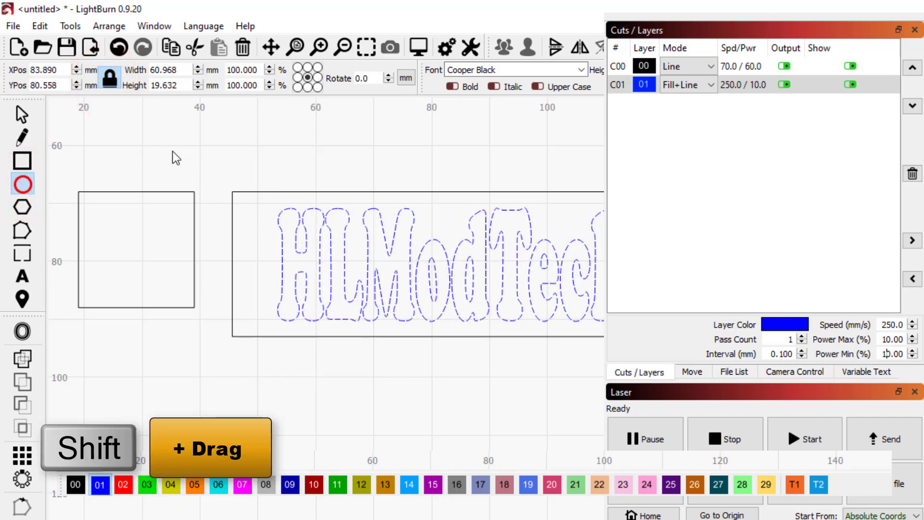
pyautogui.moveTo(219, 163); pyautogui.dragTo(245, 185)
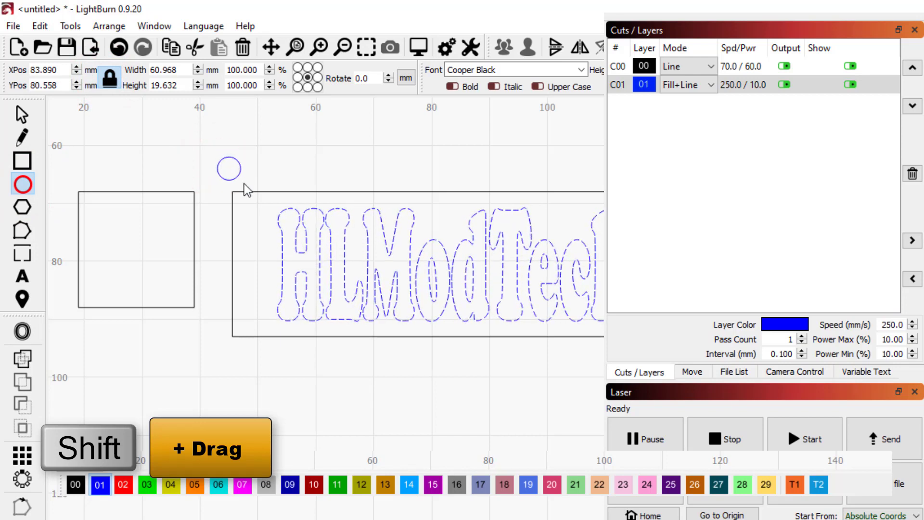
pyautogui.click(219, 162)
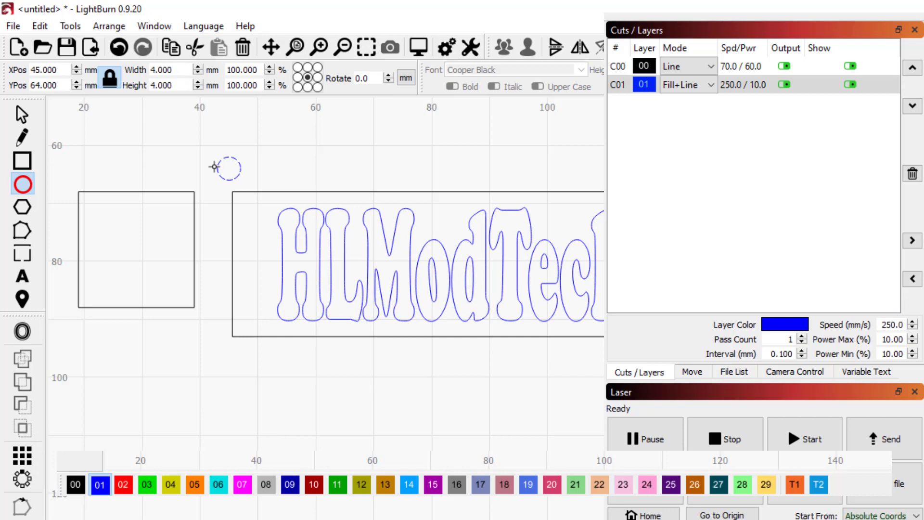
pyautogui.doubleClick(154, 69)
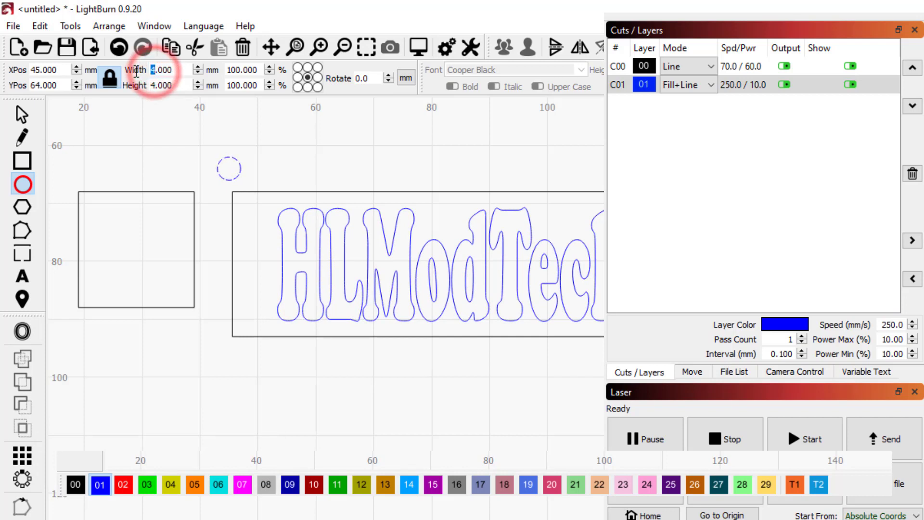
pyautogui.write('5')
pyautogui.press('Return')
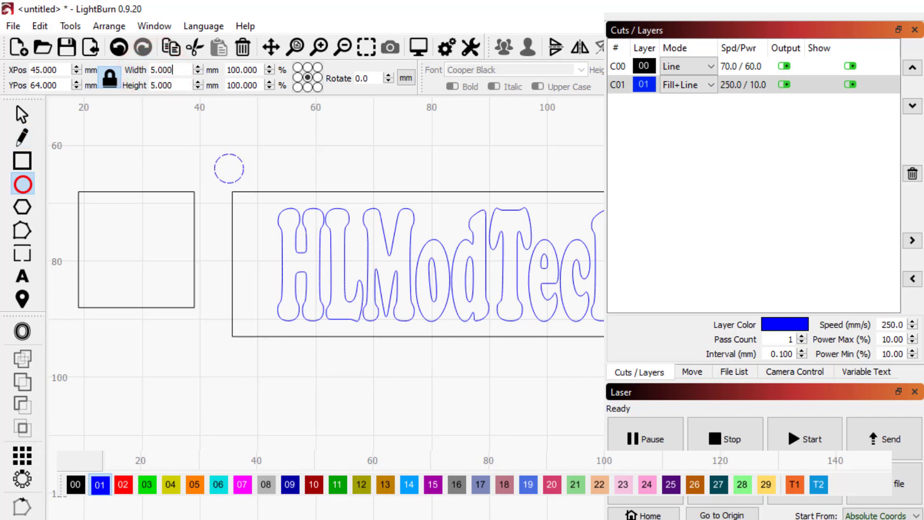
# Step: Move the circle inside the tag's left end, at about X 49.8 mm, Y 81.2 mm, and assign it to red layer 02
pyautogui.click(22, 114)
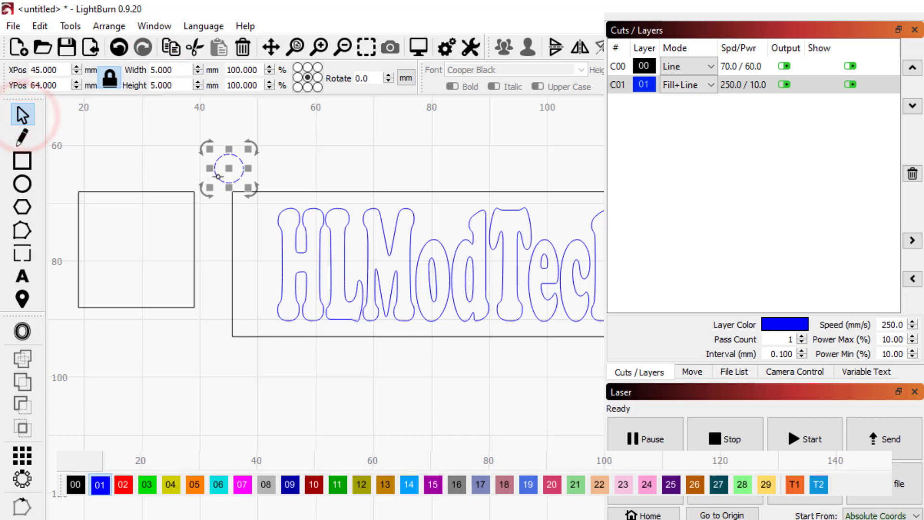
pyautogui.moveTo(214, 169); pyautogui.dragTo(249, 286)
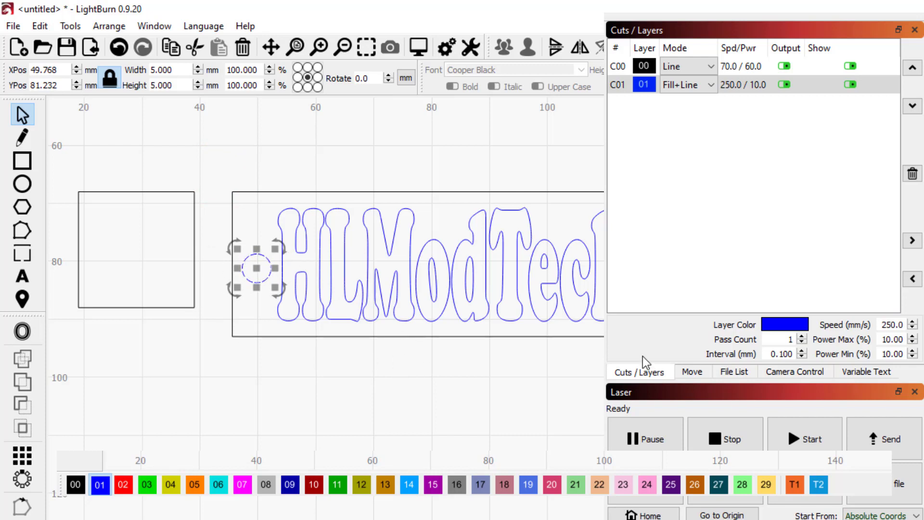
pyautogui.click(125, 485)
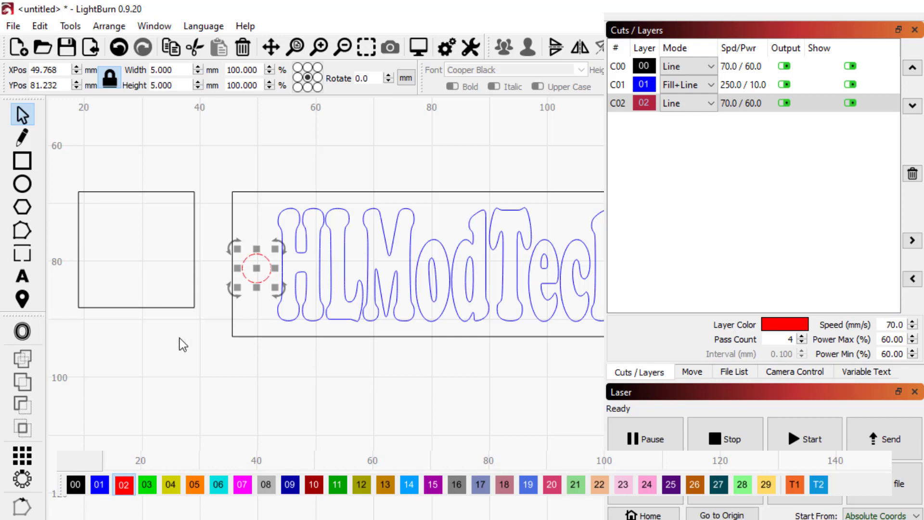
pyautogui.click(248, 371)
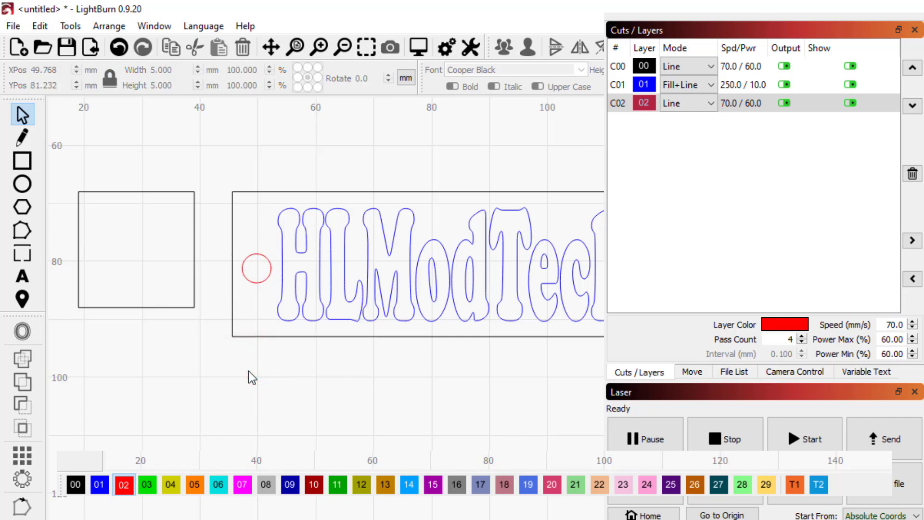
# Step: Frame the job, move the whole tag with its text and hole to about X 77.7 mm, Y 109.5 mm, and frame again
pyautogui.click(642, 480)
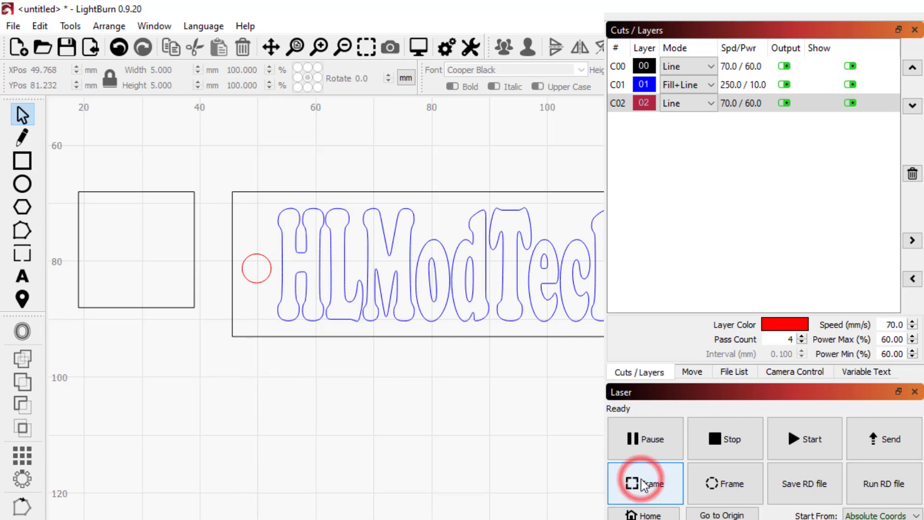
pyautogui.moveTo(219, 171); pyautogui.dragTo(599, 358)
pyautogui.moveTo(530, 334); pyautogui.dragTo(514, 502)
pyautogui.click(646, 477)
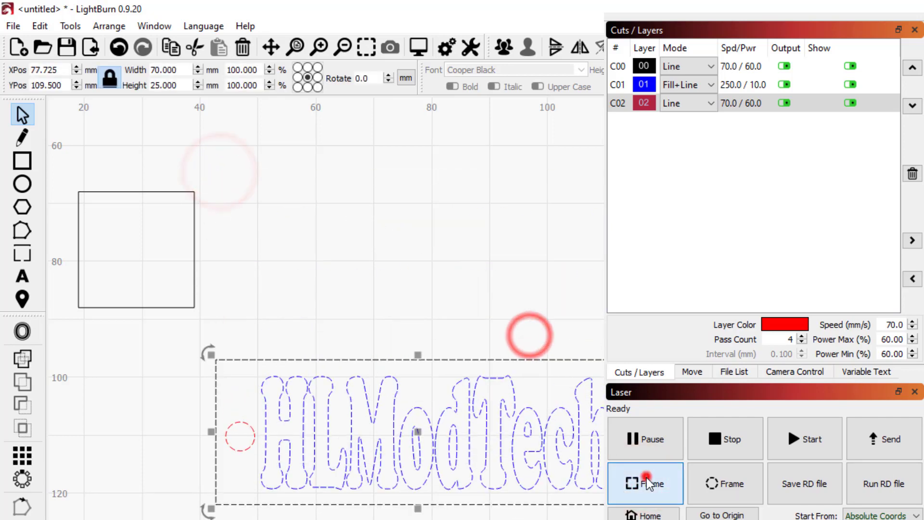
# Step: Delete the small 20 mm square from the layout
pyautogui.click(195, 261)
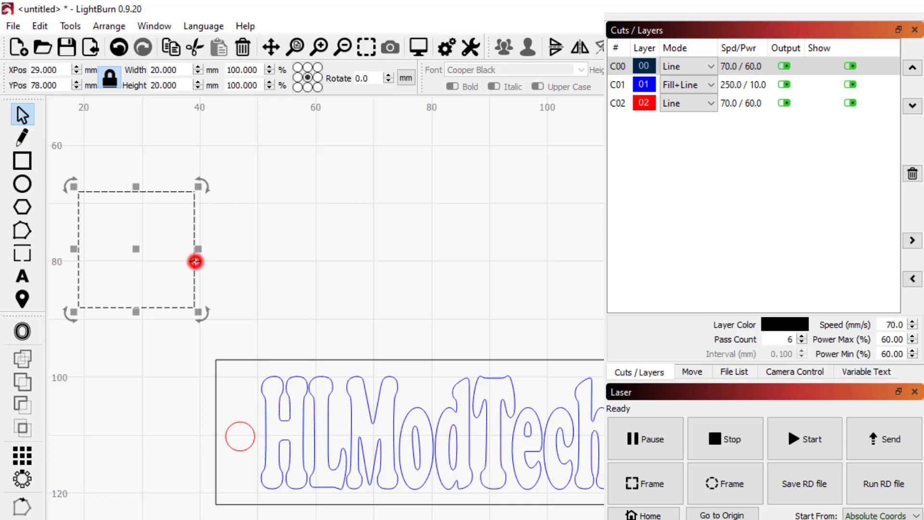
pyautogui.press('Delete')
# Step: Frame the remaining tag and move it with its text and hole to about X 53.8 mm, Y 113.5 mm
pyautogui.click(655, 483)
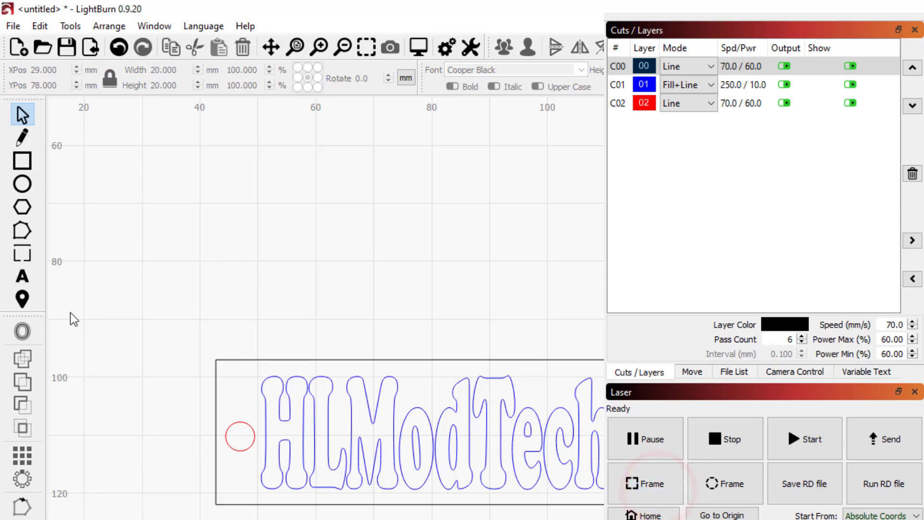
pyautogui.moveTo(175, 330); pyautogui.dragTo(602, 510)
pyautogui.moveTo(433, 433); pyautogui.dragTo(296, 455)
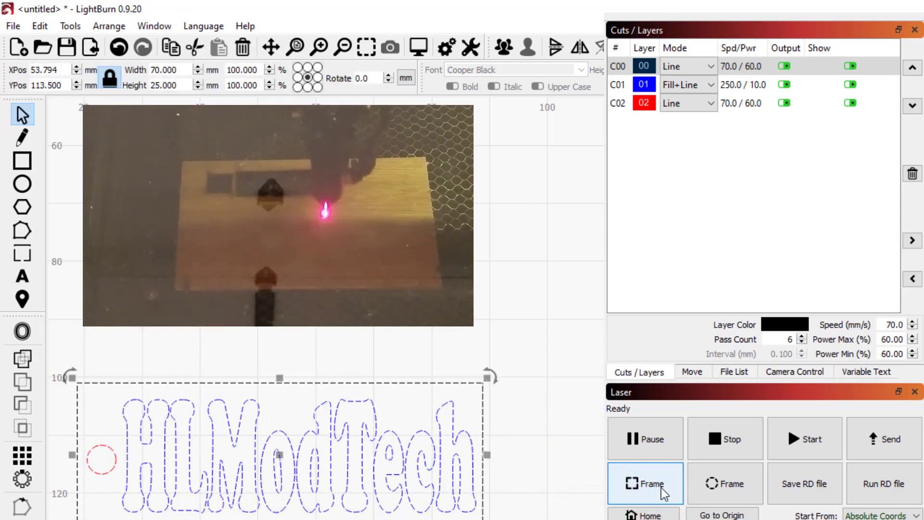